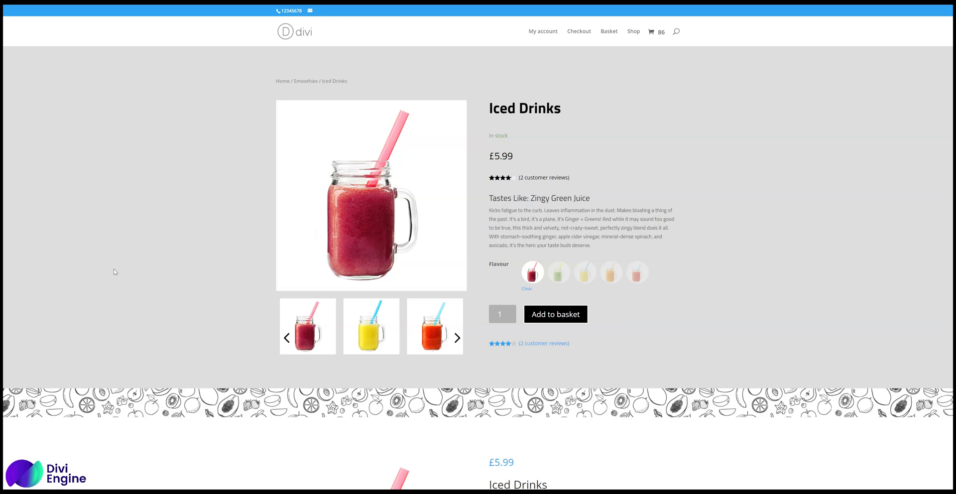
- In the drop-down mini cart, highlight the £1,299.81 subtotal and its .81, then close the dropdown
left_click(653, 36)
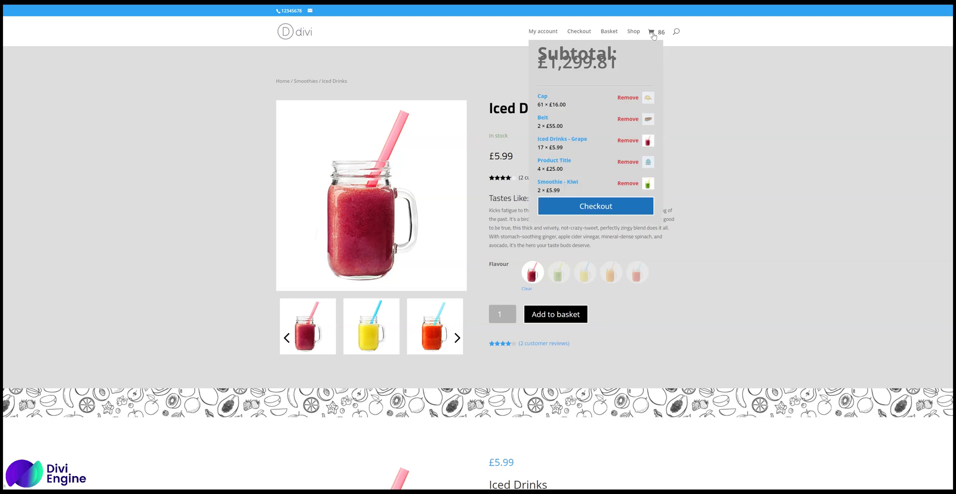
triple_click(615, 62)
left_click(736, 82)
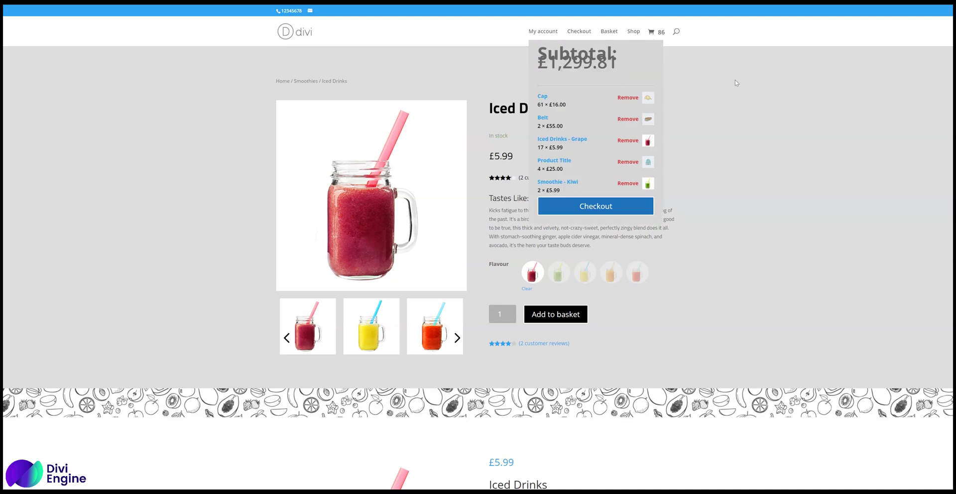
left_click(651, 35)
left_click(651, 35)
left_click_drag(537, 62, 592, 62)
left_click(629, 67)
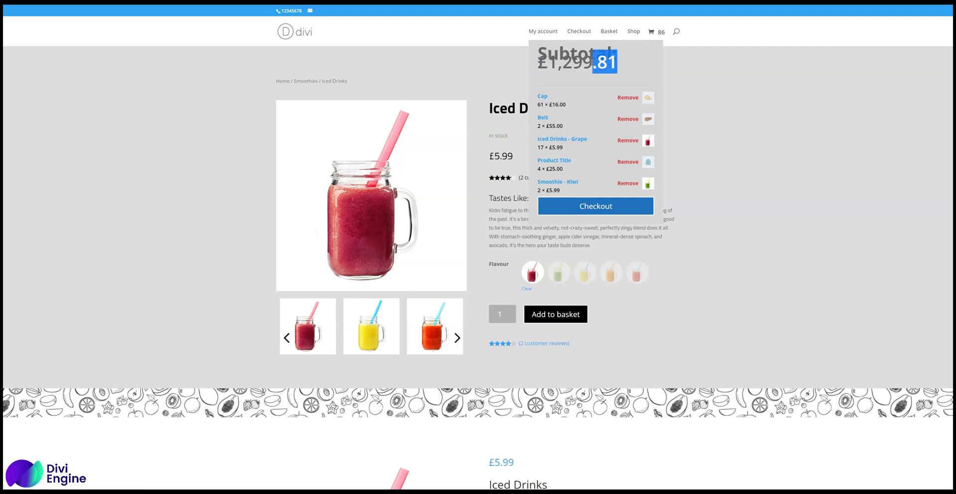
left_click(649, 36)
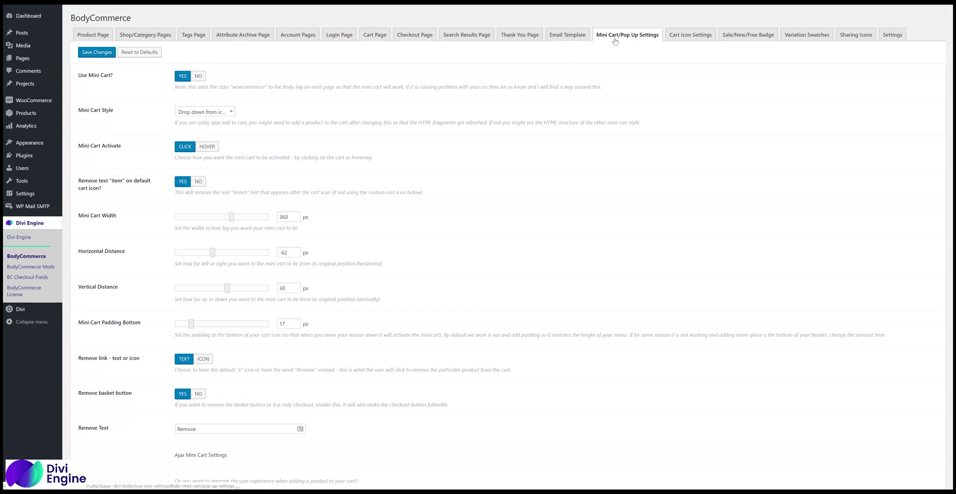
- Set the BodyCommerce Mini Cart Style to Slide in, save the settings, and reload the product page
left_click(637, 37)
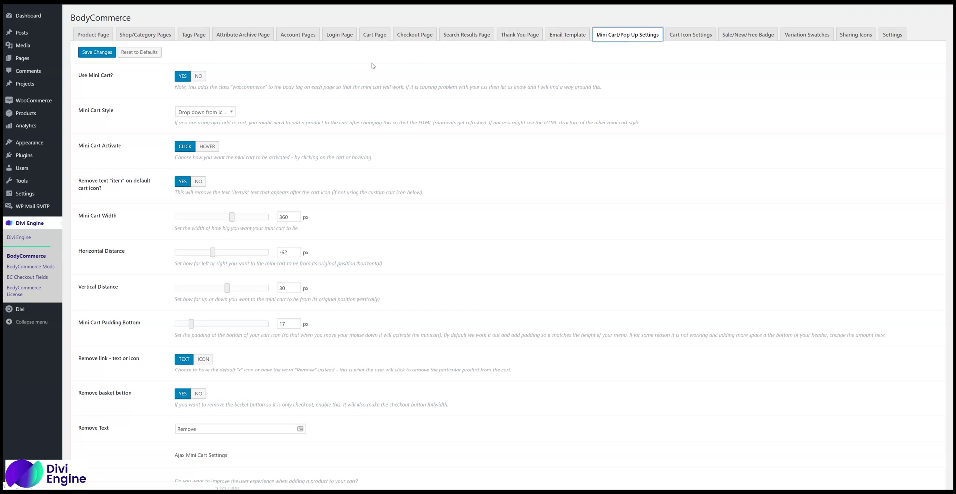
left_click_drag(92, 88, 114, 76)
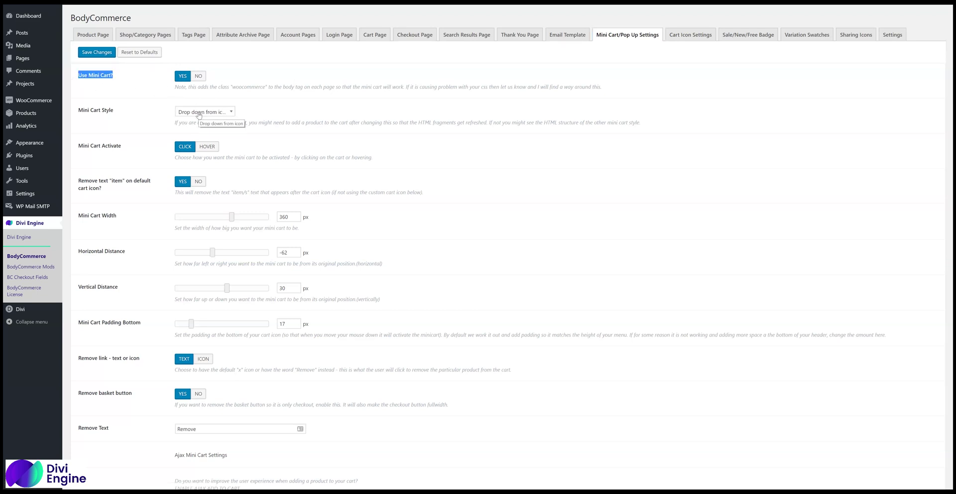
left_click(199, 112)
left_click(190, 150)
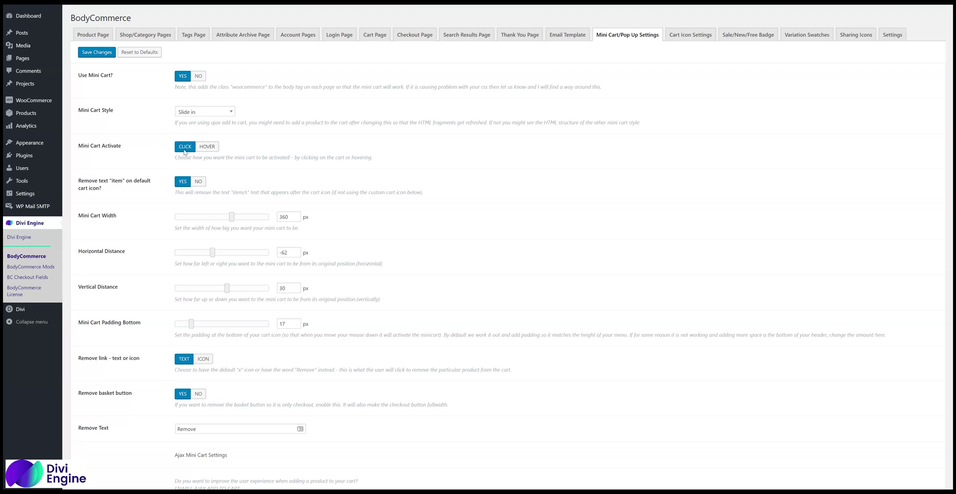
left_click(108, 58)
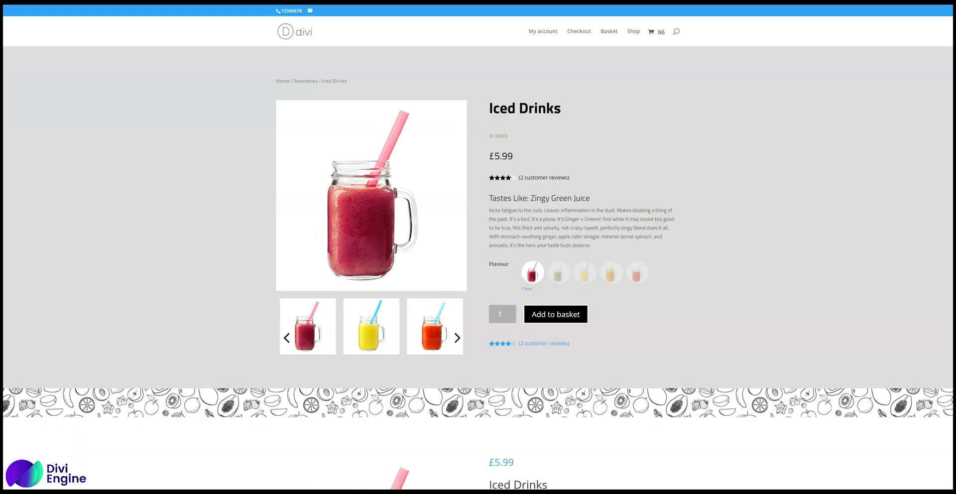
right_click(167, 96)
left_click(195, 119)
- Open the right-side slide-in cart from the header icon and scroll through the Ajax Mini Cart settings
left_click(652, 34)
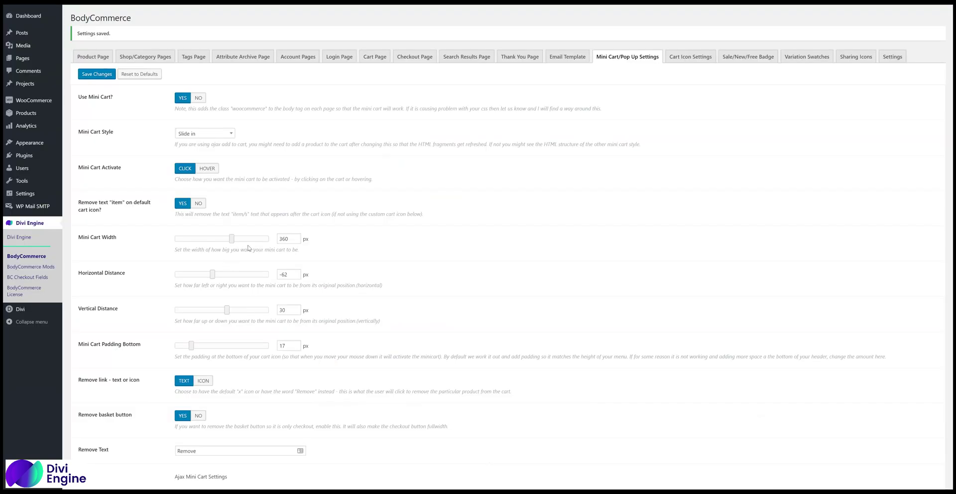
scroll(121, 233, "down", 4)
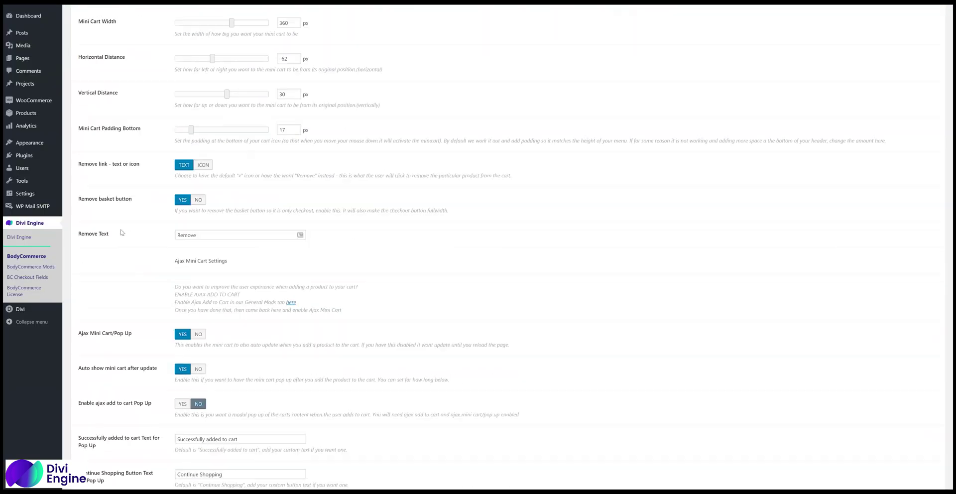
scroll(121, 232, "down", 3)
left_click_drag(138, 176, 96, 176)
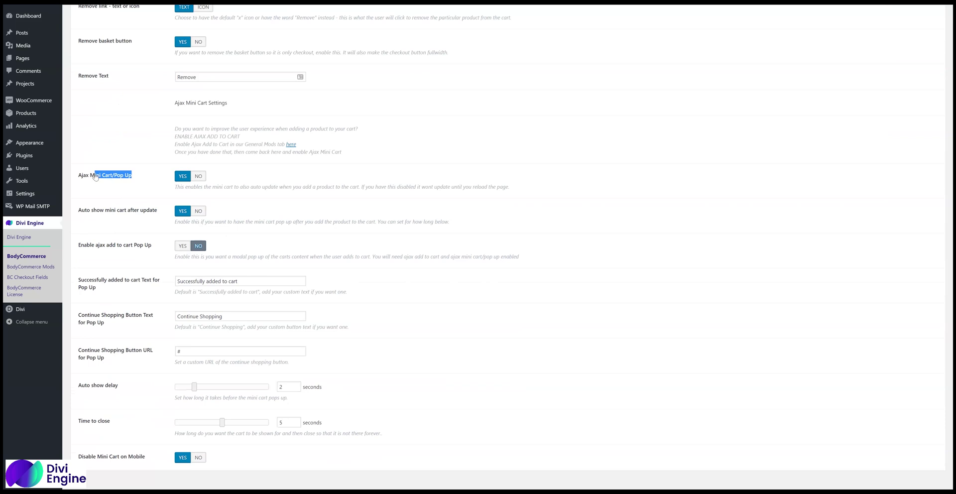
scroll(142, 210, "up", 8)
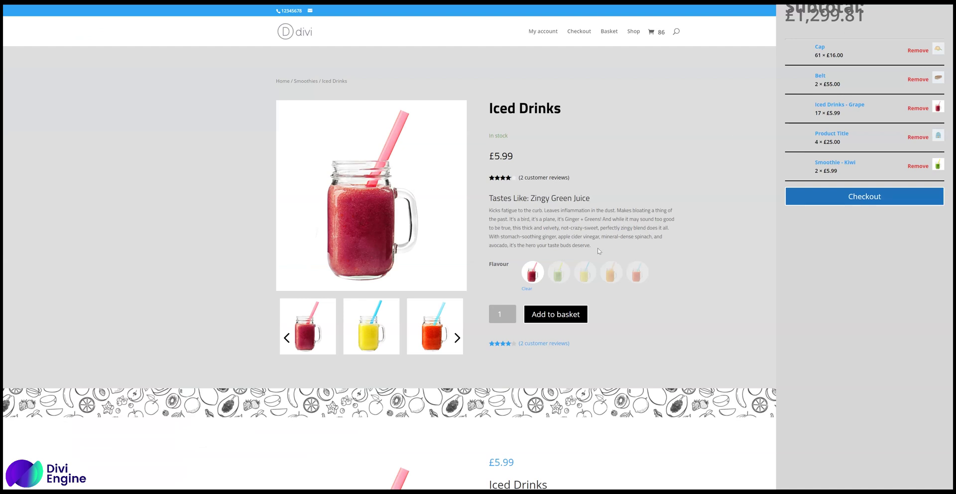
- Add one more Grape Iced Drinks to the basket, then dismiss the YOUR CART panel via the overlay
left_click(560, 319)
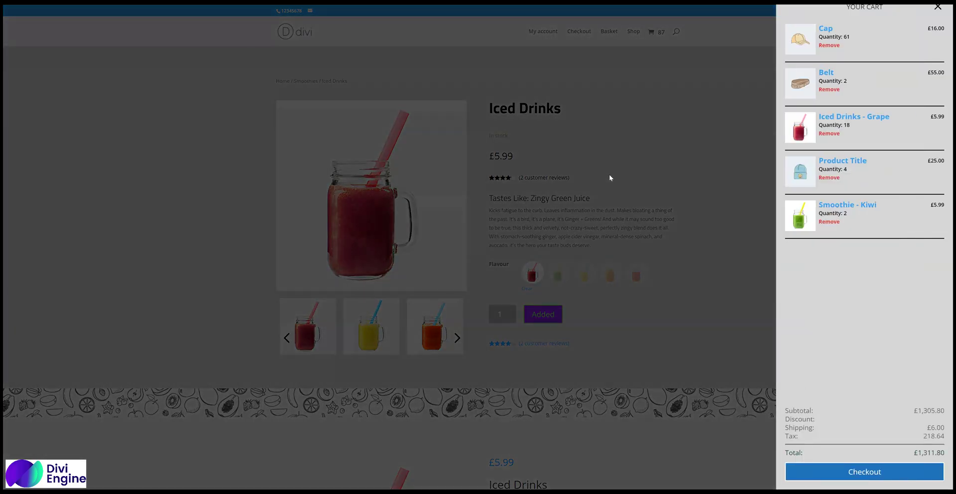
left_click(609, 178)
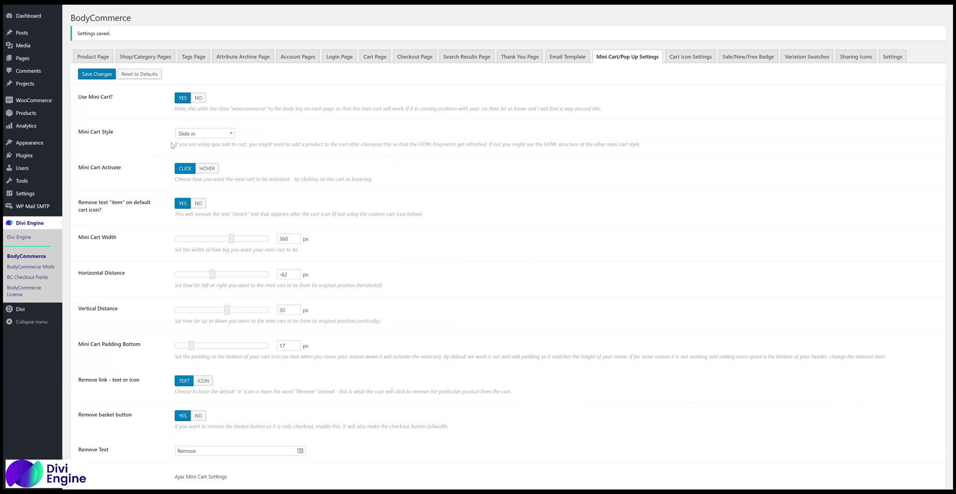
- Highlight the Mini Cart Style help text, reload the product page, then open and close the slide-in cart
left_click_drag(176, 143, 490, 143)
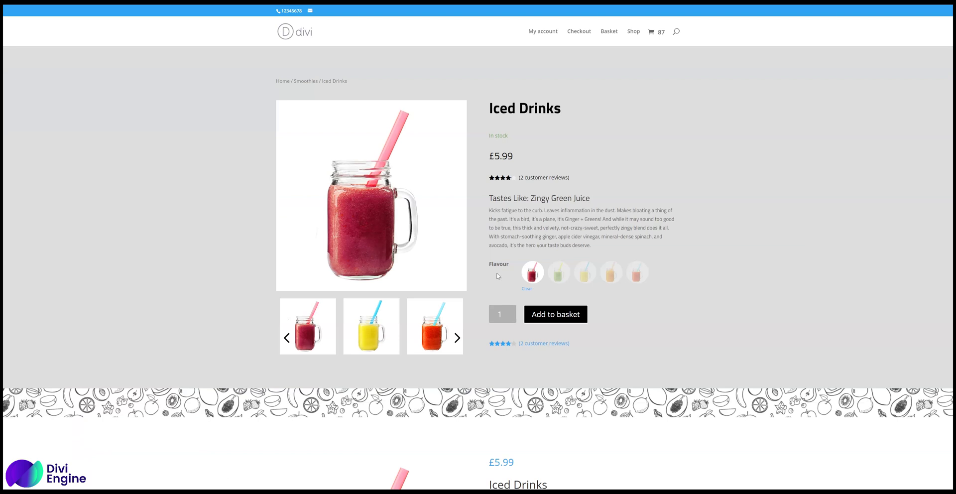
right_click(707, 115)
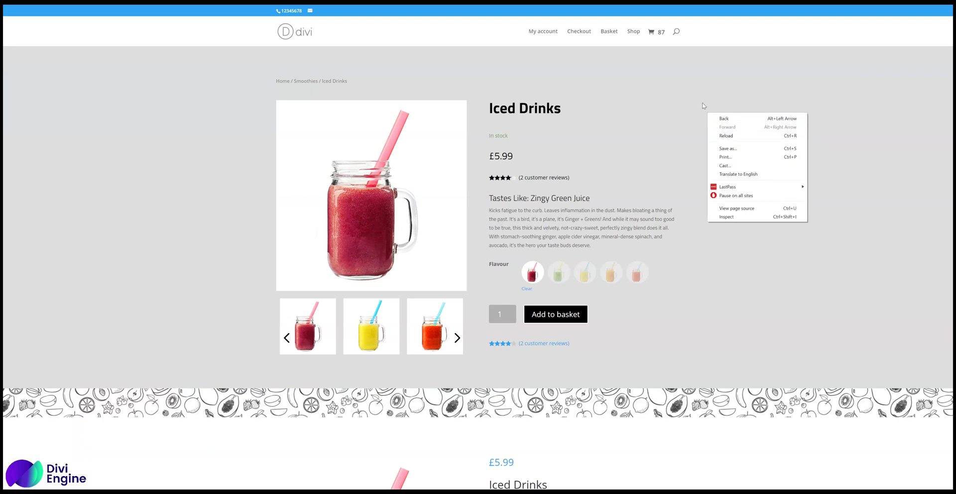
left_click(717, 135)
left_click(652, 33)
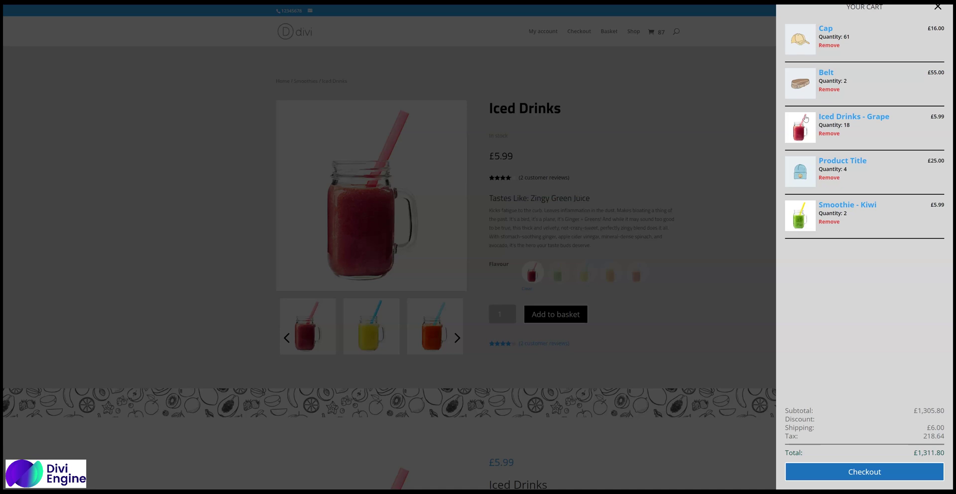
left_click(937, 8)
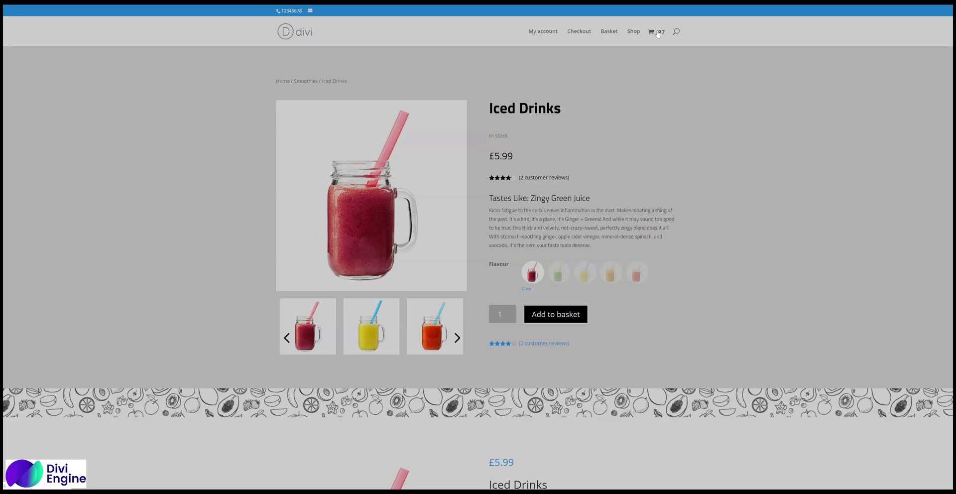
- Open the slide-in cart and highlight its Discount, Shipping, Tax and totals lines
left_click(656, 32)
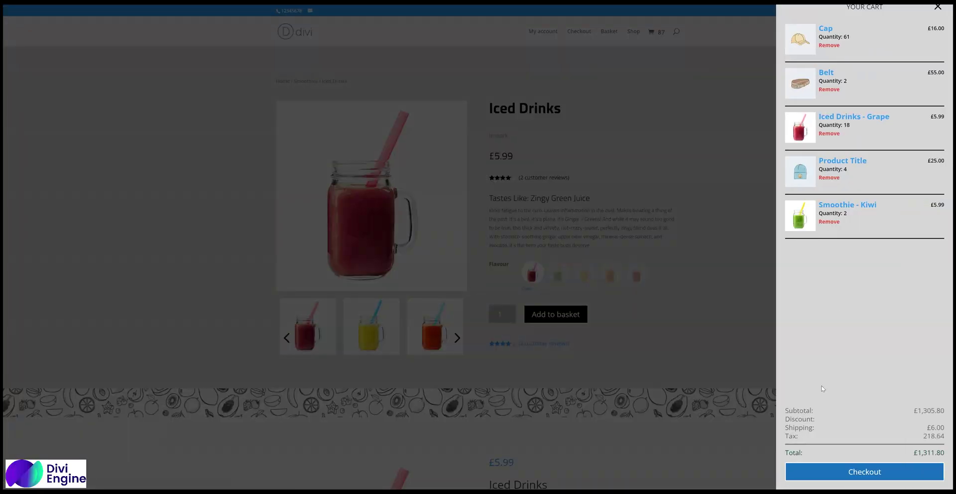
double_click(798, 419)
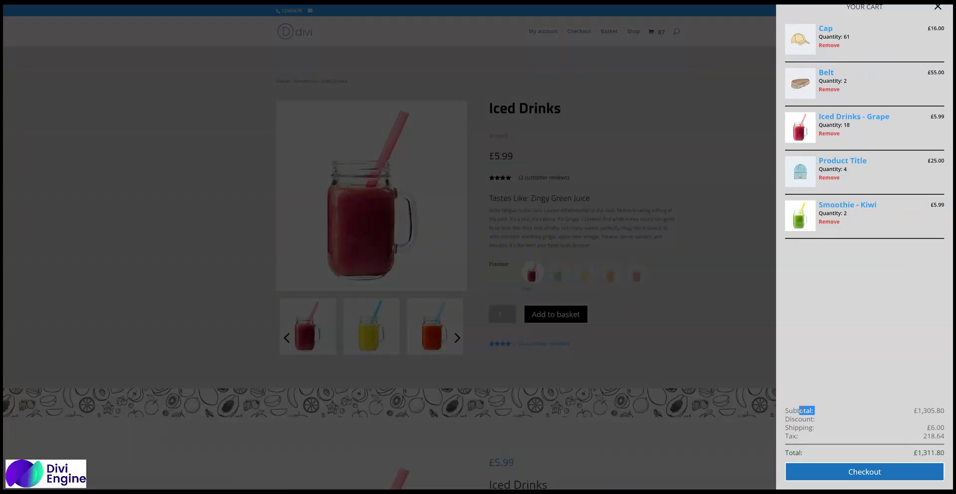
double_click(798, 427)
double_click(790, 436)
left_click_drag(945, 452, 786, 407)
left_click(816, 371)
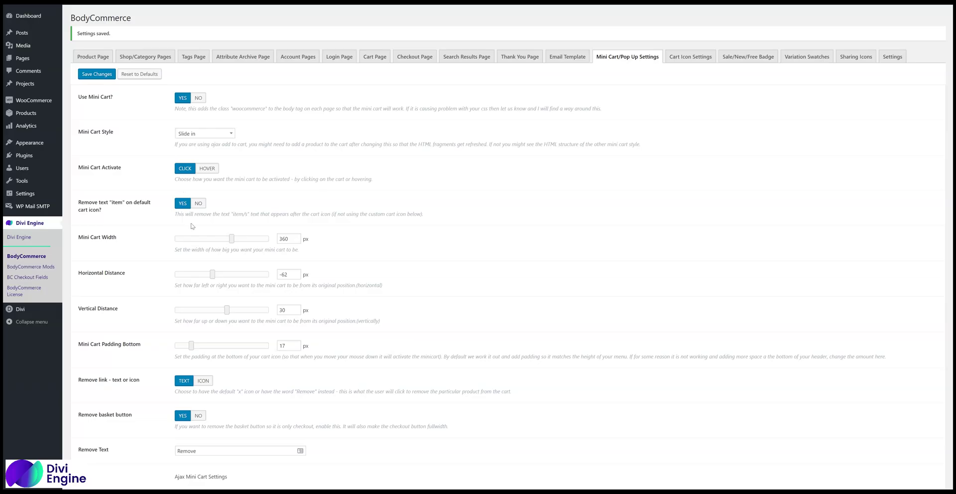
- Scroll to the Slide in Mini Cart Settings and select the YOUR CART header text value
scroll(186, 184, "down", 15)
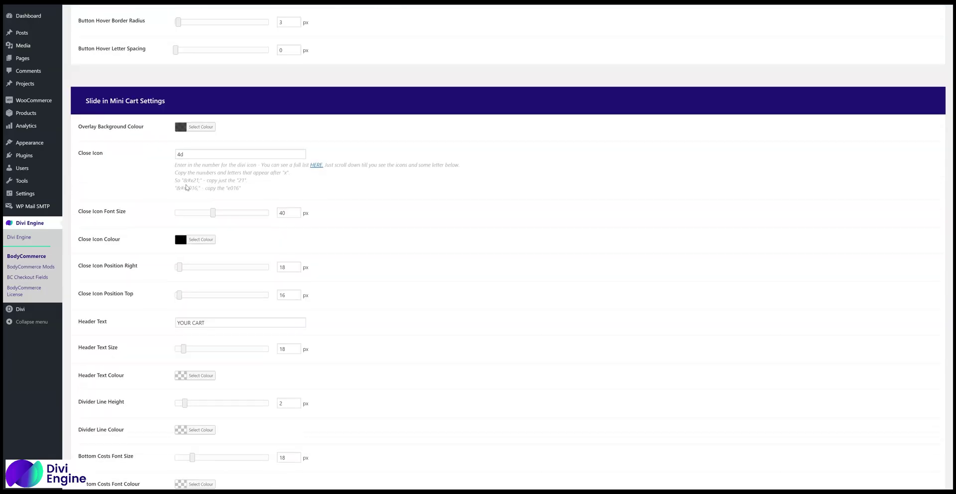
scroll(186, 184, "down", 1)
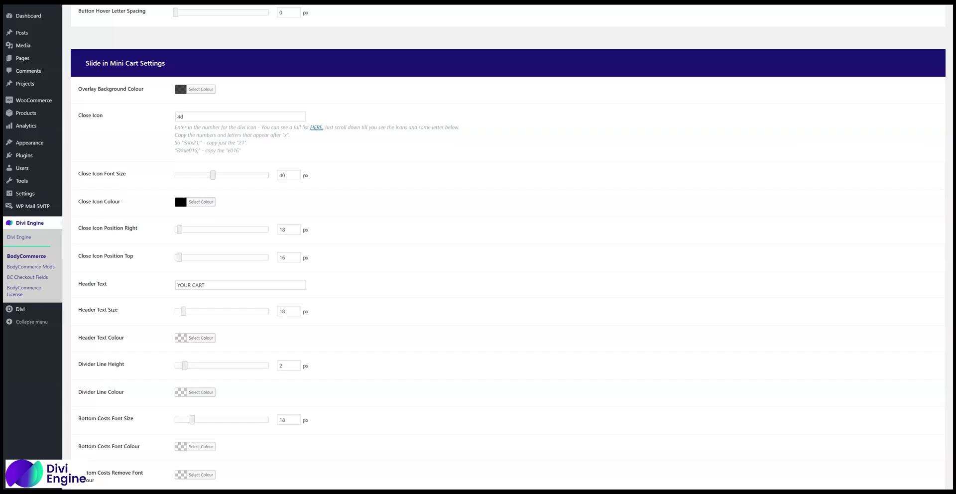
scroll(122, 230, "down", 1)
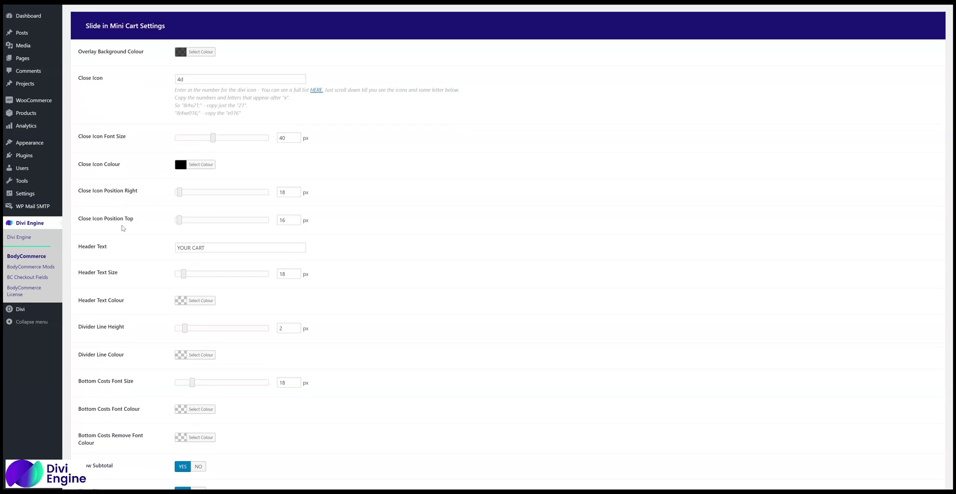
scroll(123, 227, "down", 2)
left_click_drag(206, 172, 149, 174)
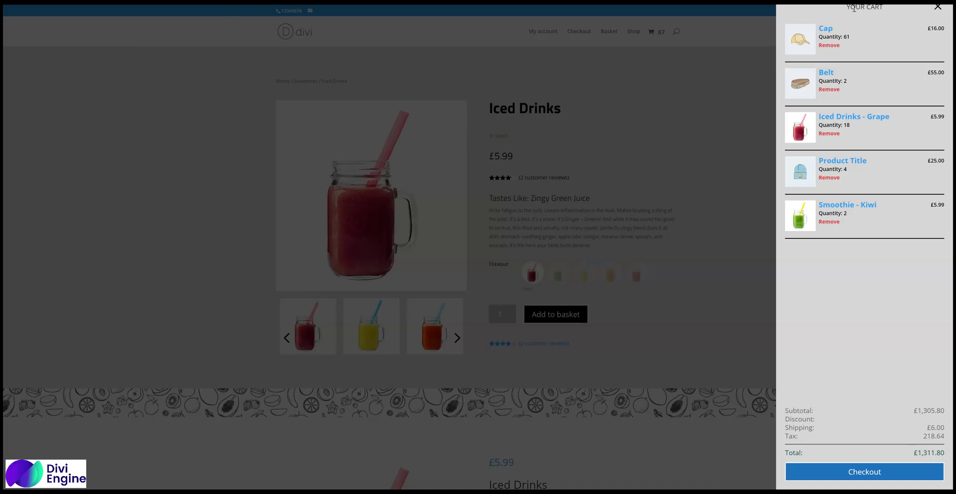
triple_click(854, 8)
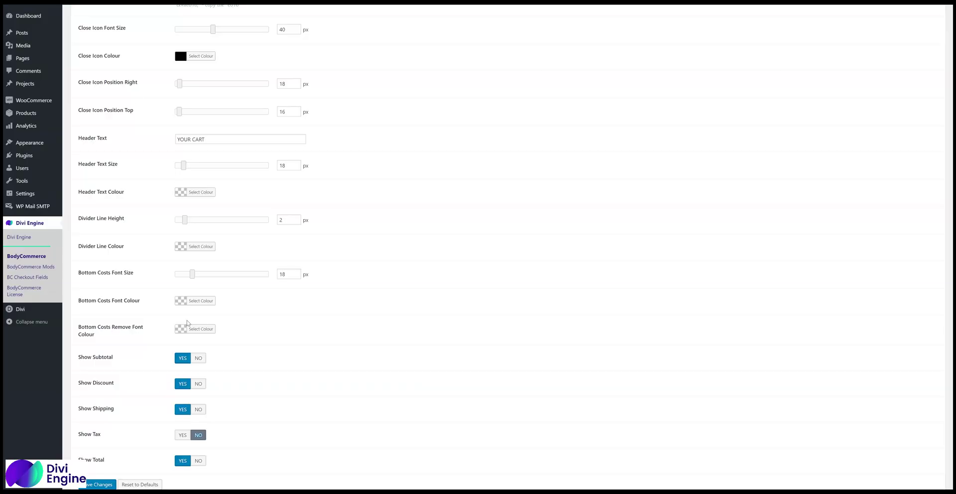
scroll(188, 324, "down", 1)
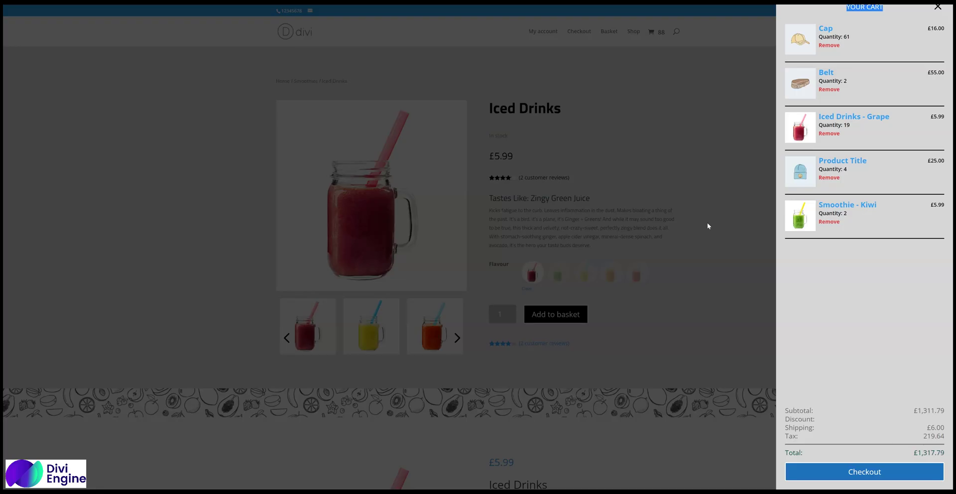
- Open DevTools and preview the product page in device mode at a narrow mobile width
right_click(214, 33)
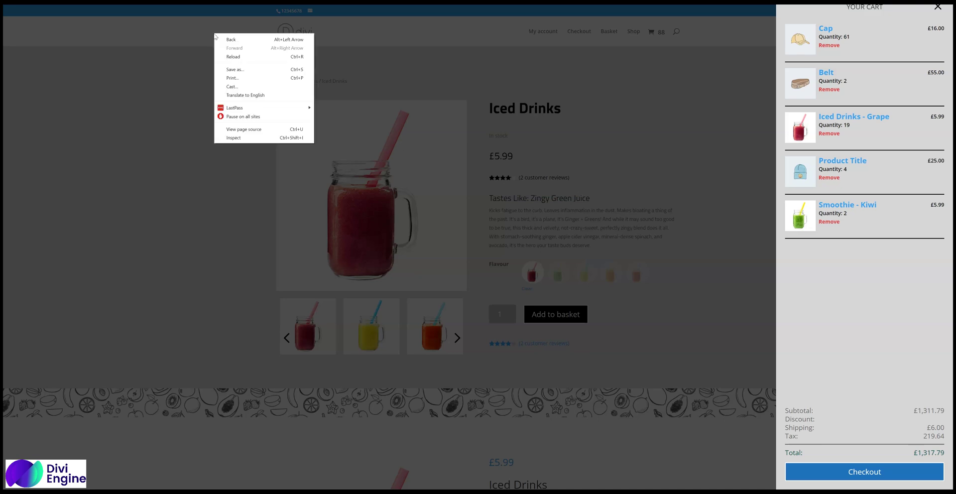
left_click(247, 137)
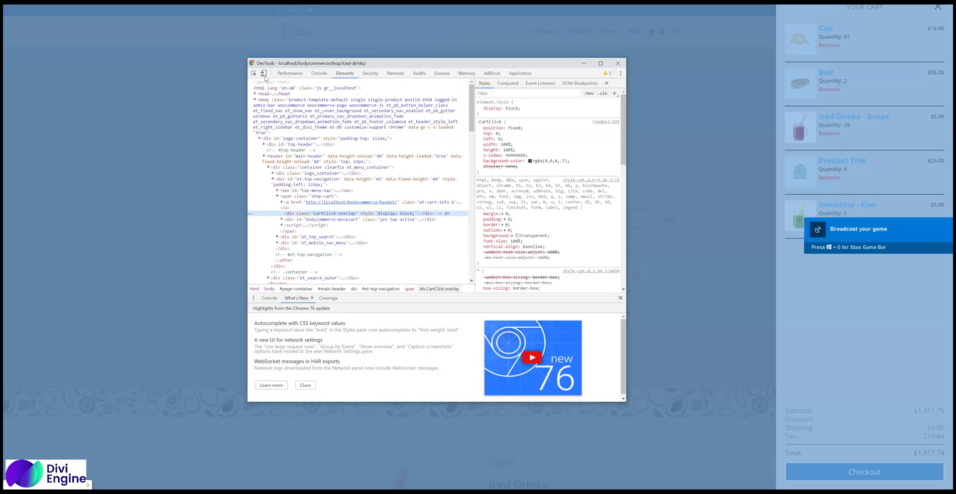
key("ctrl+shift+m")
left_click(377, 50)
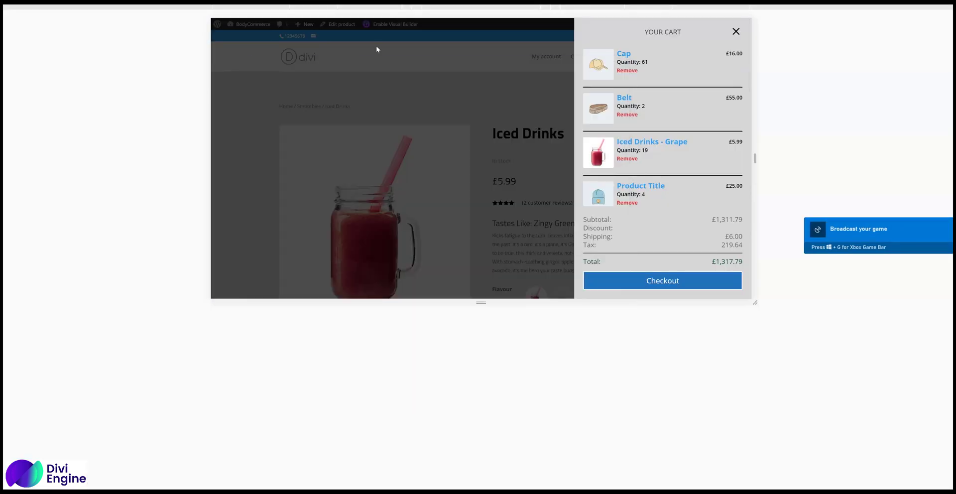
left_click(531, 7)
- Open and close the slide-in cart in mobile view, then turn device mode off
left_click(528, 33)
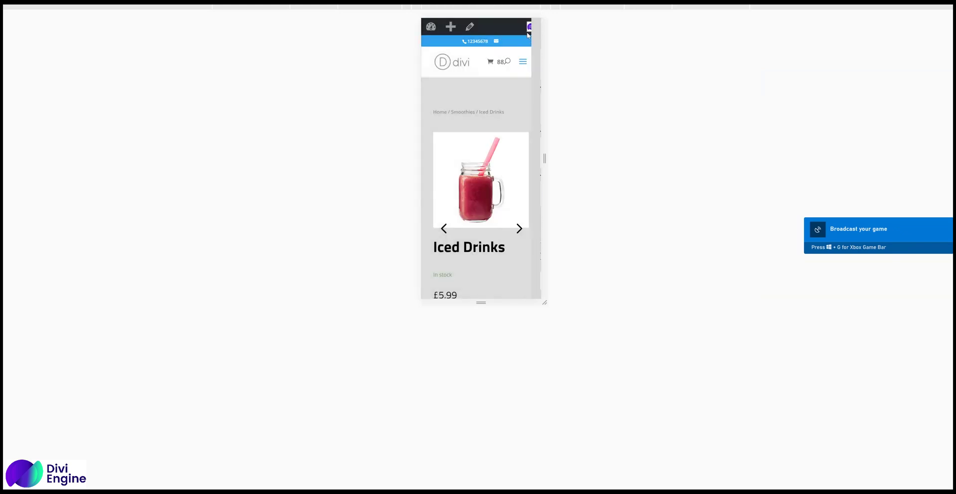
left_click(490, 63)
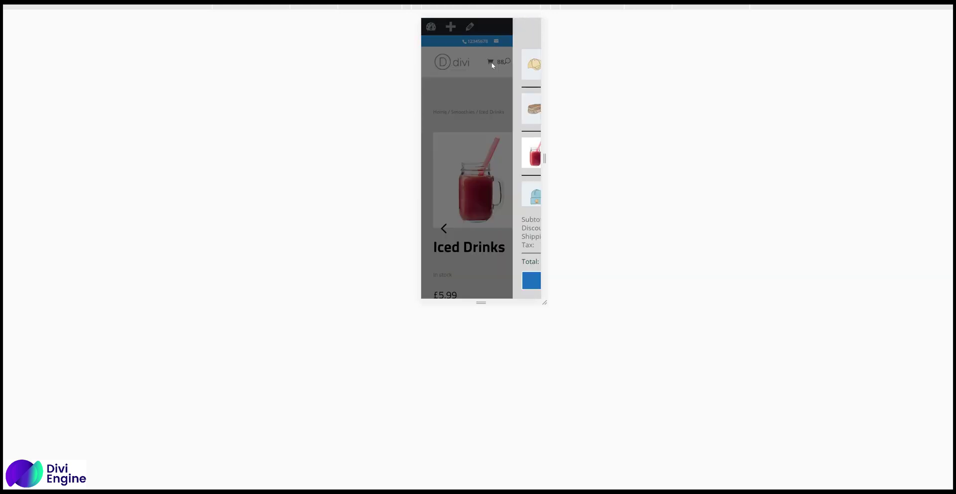
left_click(527, 36)
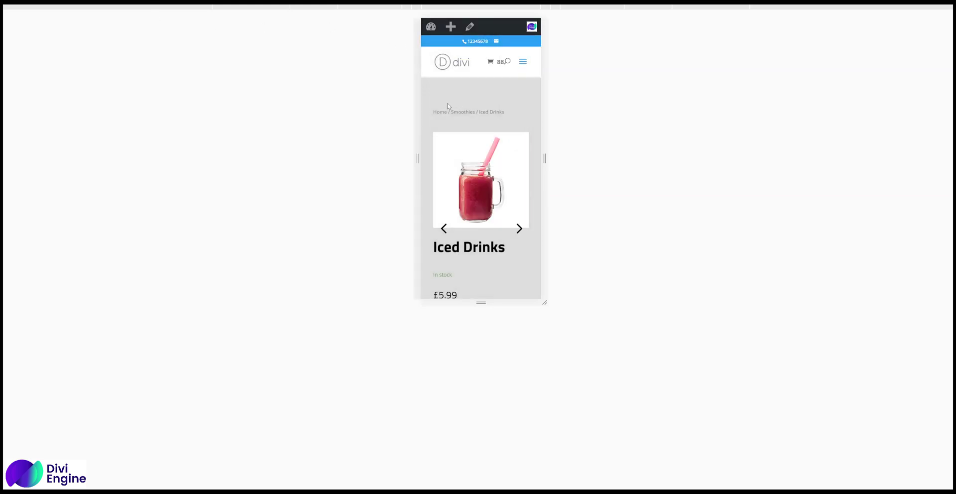
right_click(465, 116)
left_click(485, 195)
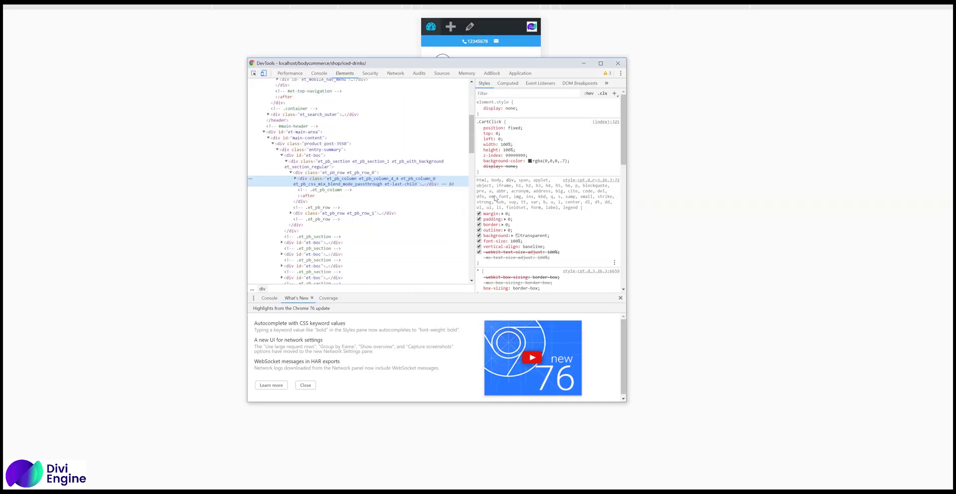
left_click(264, 73)
left_click(216, 90)
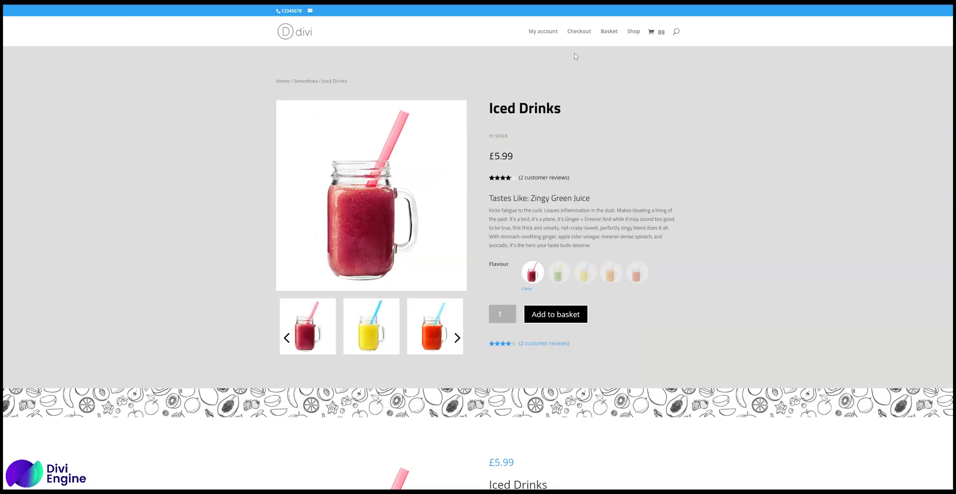